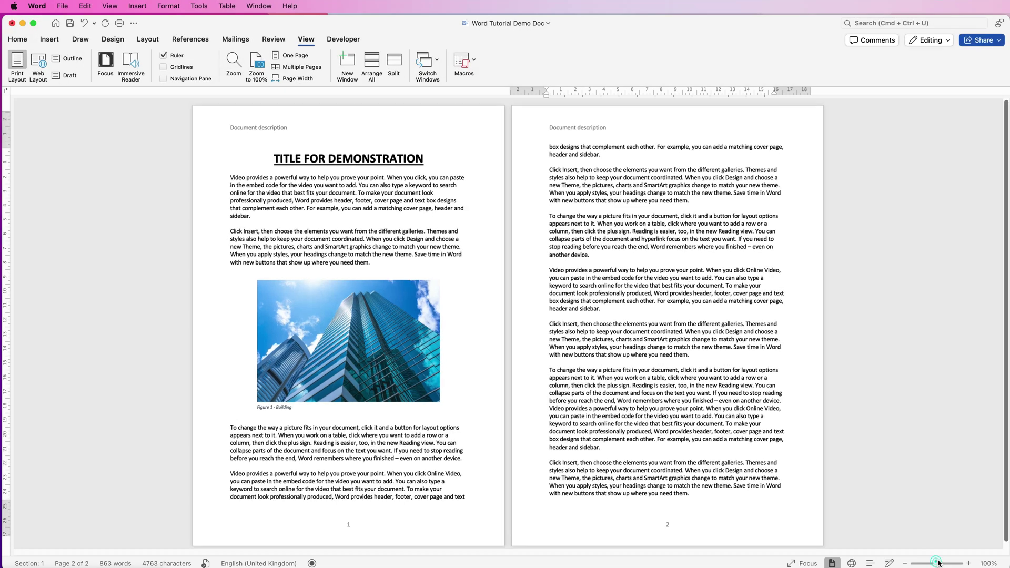
# Zoom in on the body text, then briefly select and deselect the words 'a picture'.
pyautogui.moveTo(936, 563); pyautogui.dragTo(944, 563)
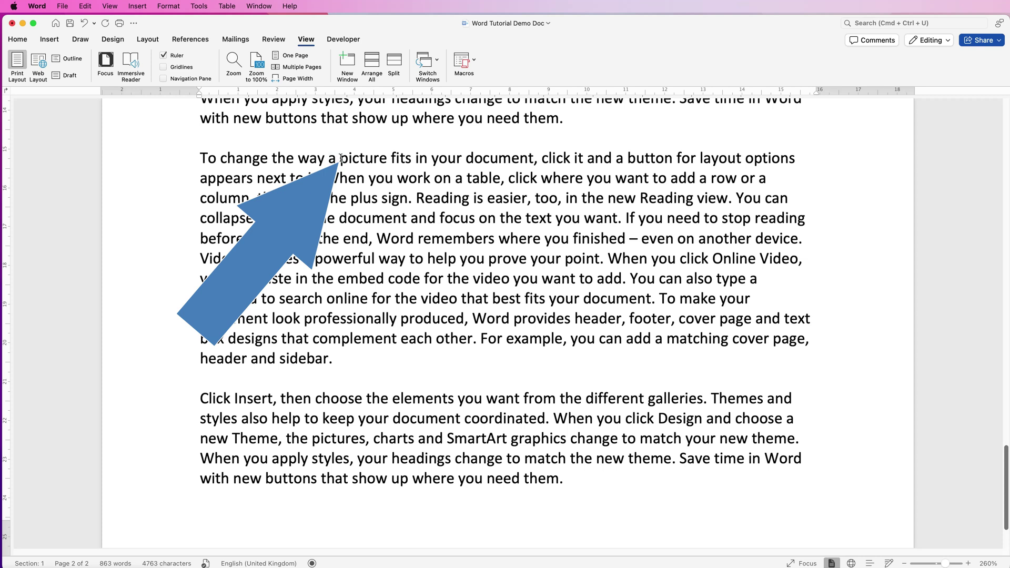
pyautogui.moveTo(340, 157); pyautogui.dragTo(342, 158)
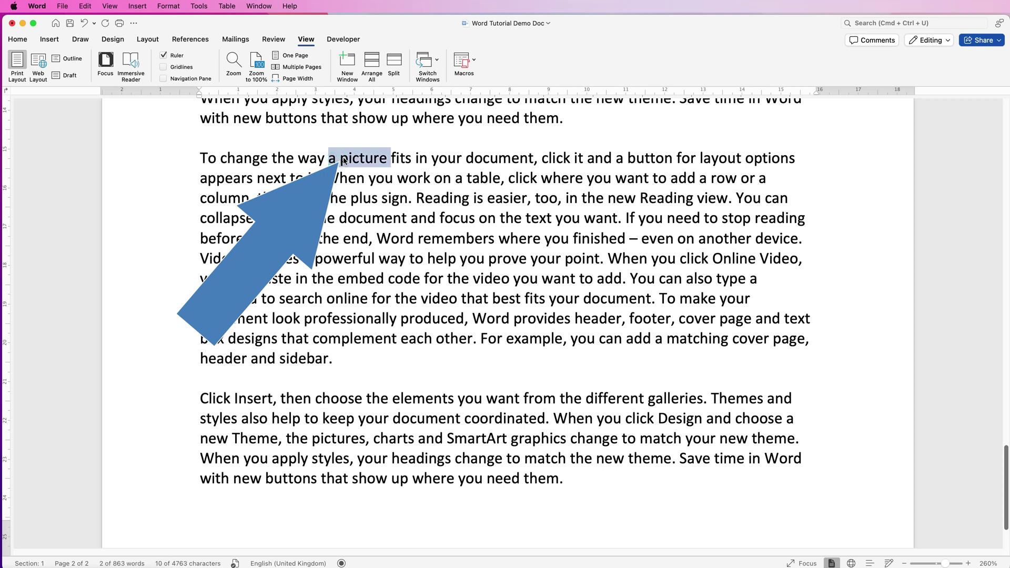
pyautogui.click(341, 159)
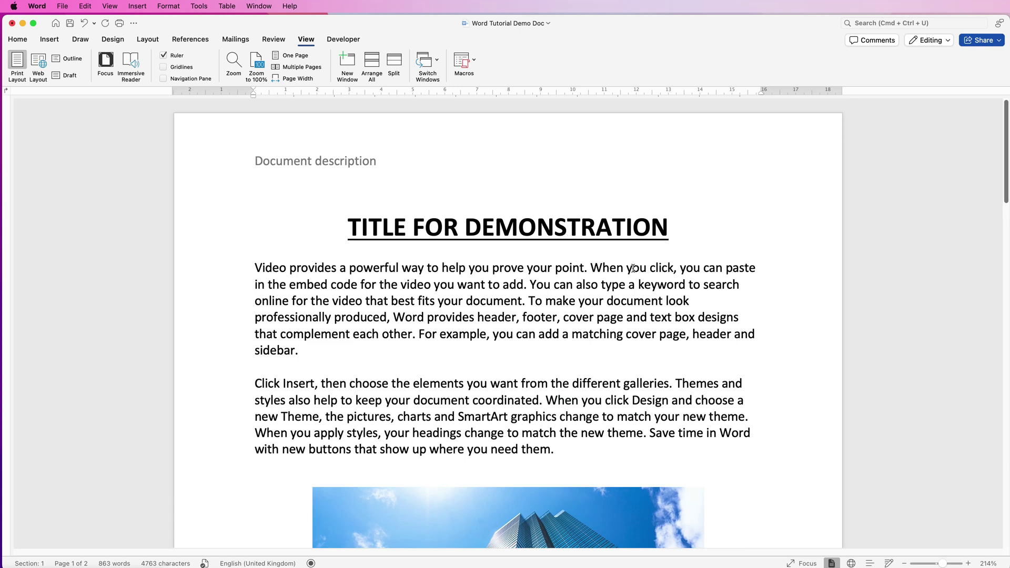
# Zoom out to about 95% so both pages show, then select the body text below the title.
pyautogui.moveTo(942, 566); pyautogui.dragTo(934, 564)
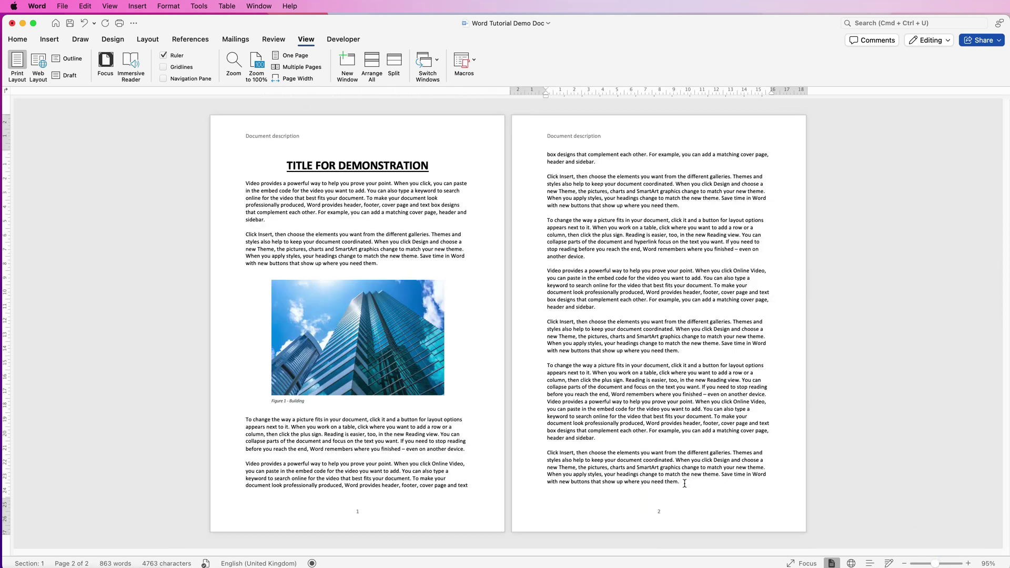
pyautogui.moveTo(690, 482); pyautogui.dragTo(256, 166)
pyautogui.click(256, 165)
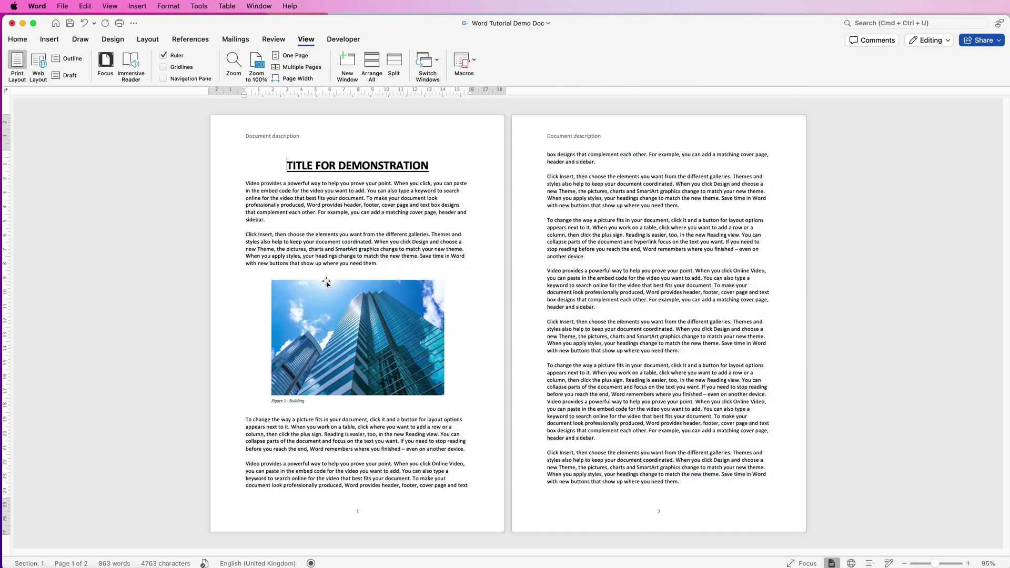
pyautogui.press('super+a')
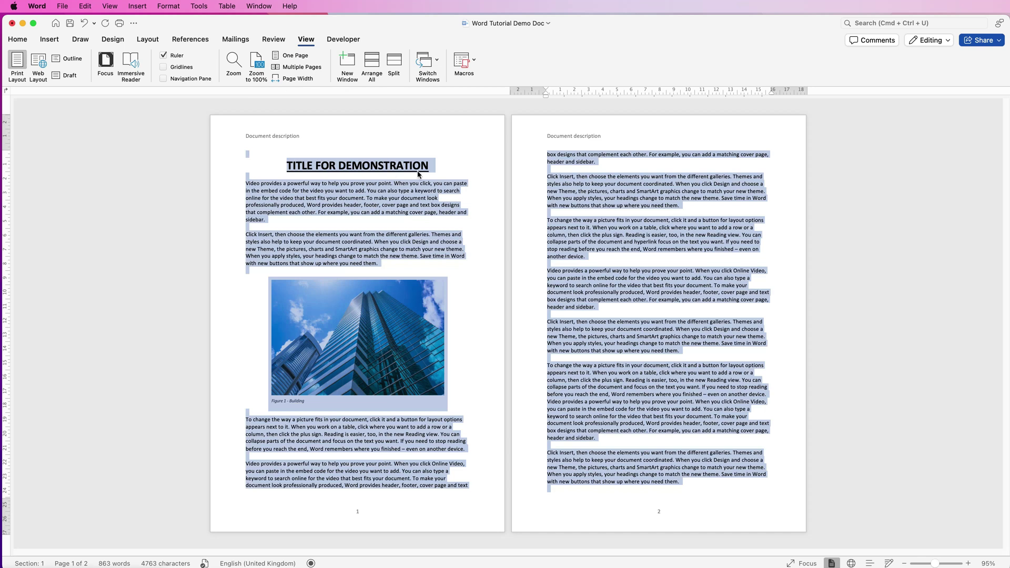
pyautogui.click(399, 240)
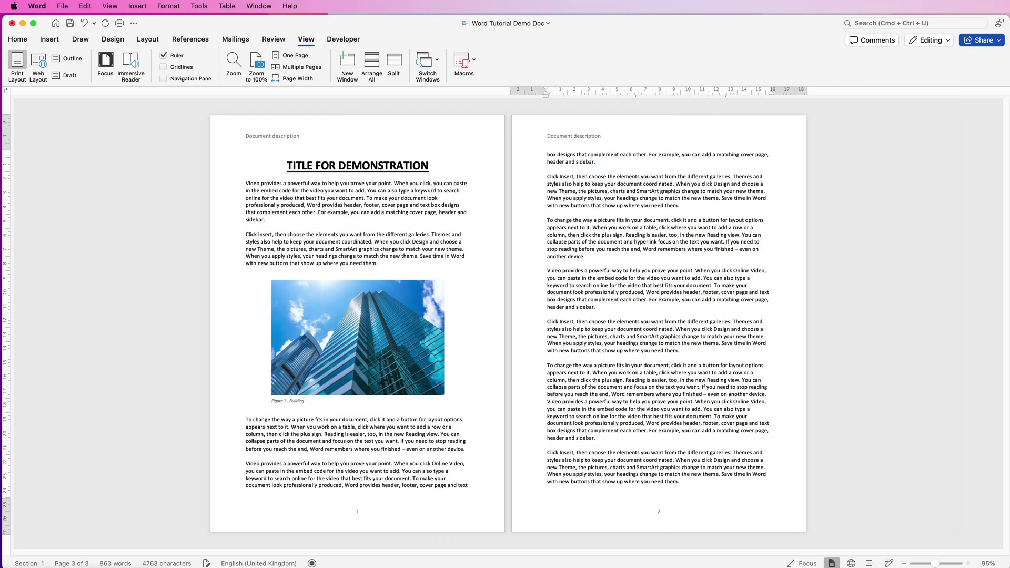
pyautogui.press('shift+super+Up')
pyautogui.press('shift+super+Up')
pyautogui.press('shift+super+Up')
pyautogui.press('shift+super+Up')
pyautogui.press('shift+super+Up')
pyautogui.press('shift+super+Up')
pyautogui.press('shift+super+Up')
pyautogui.press('shift+super+Up')
pyautogui.press('shift+super+Up')
pyautogui.press('shift+super+Up')
pyautogui.press('shift+super+Up')
pyautogui.press('shift+super+Up')
pyautogui.press('shift+super+Up')
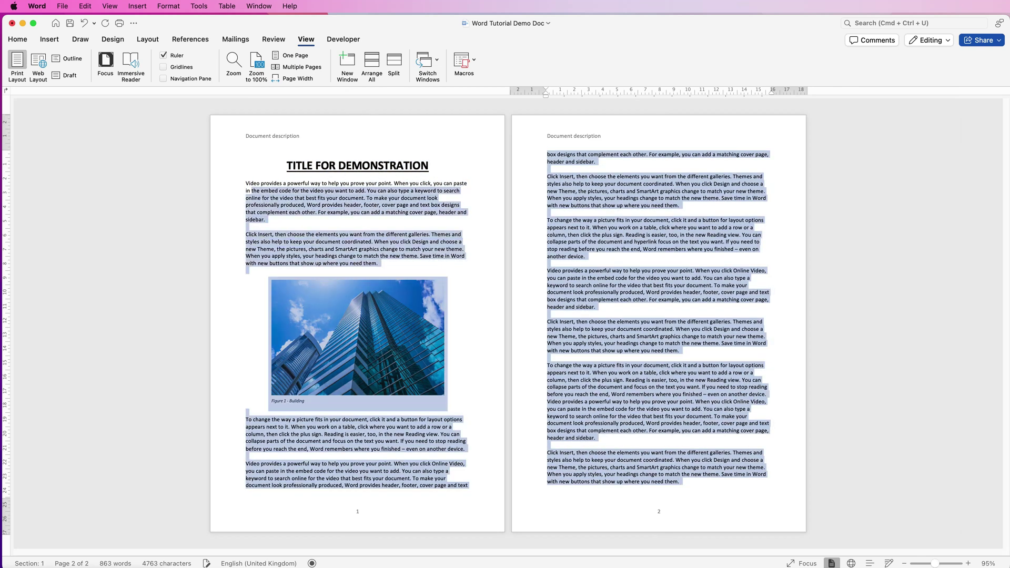
# Open Find and Replace with a single space to find and two spaces as the replacement.
pyautogui.click(17, 38)
pyautogui.click(84, 6)
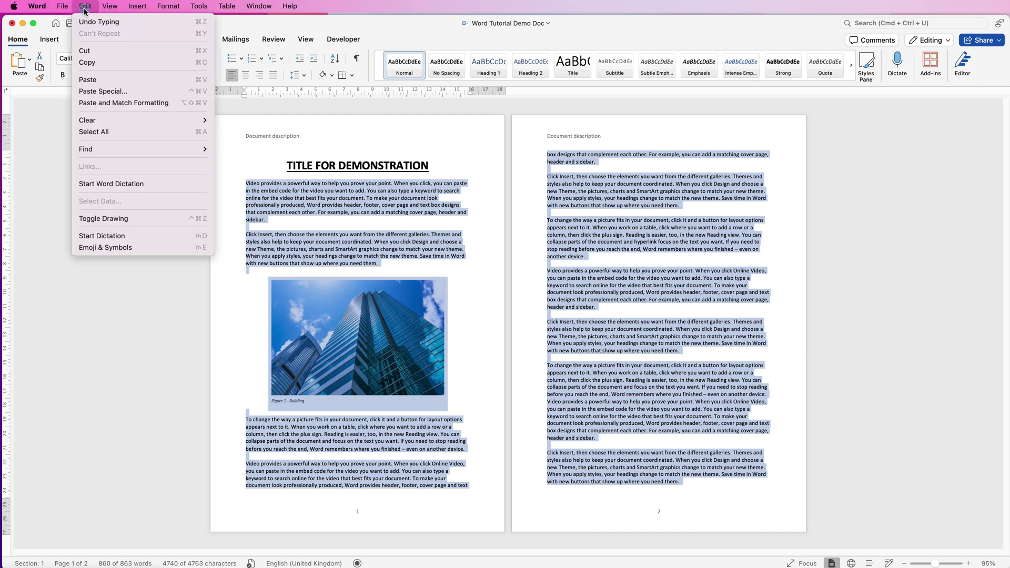
pyautogui.moveTo(101, 153)
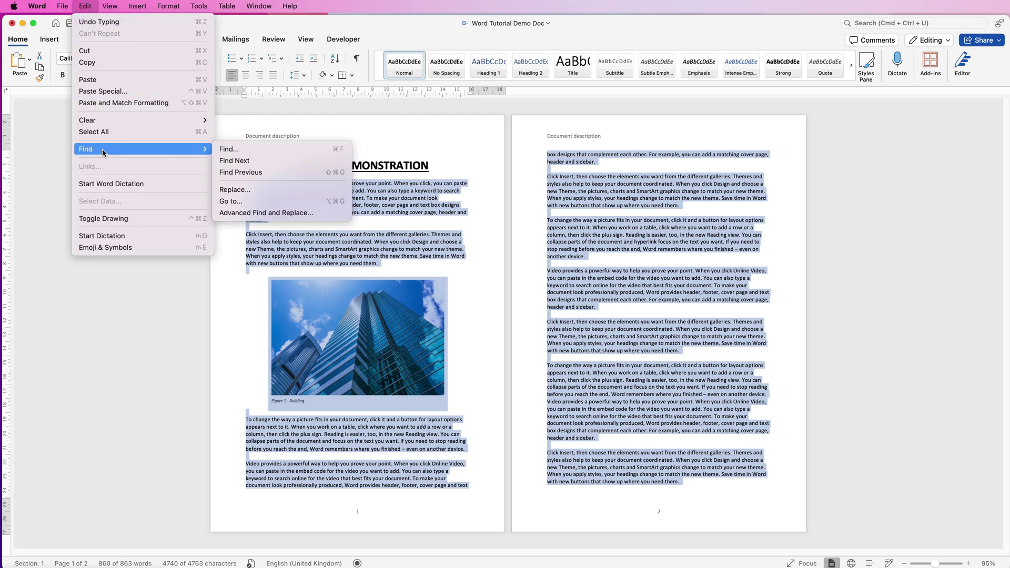
pyautogui.click(234, 190)
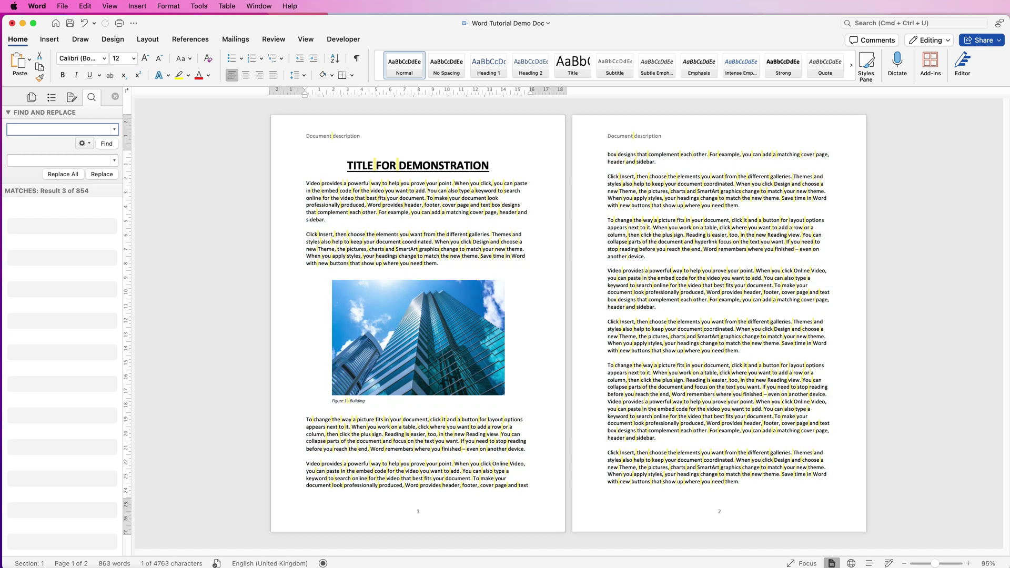
pyautogui.click(9, 160)
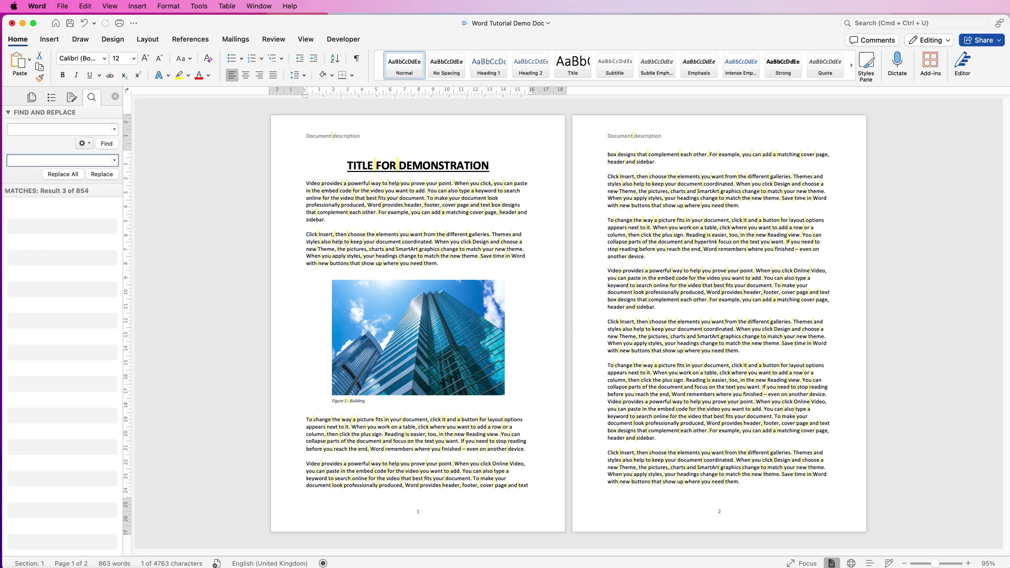
# Replace all 854 single spaces with double spaces and dismiss the replacement count message.
pyautogui.click(62, 174)
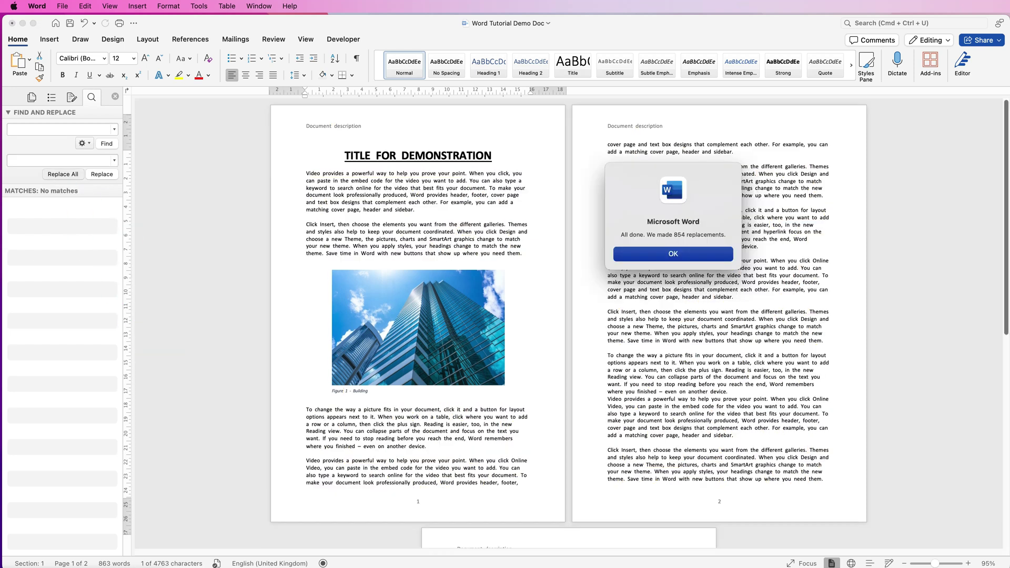
pyautogui.press('Return')
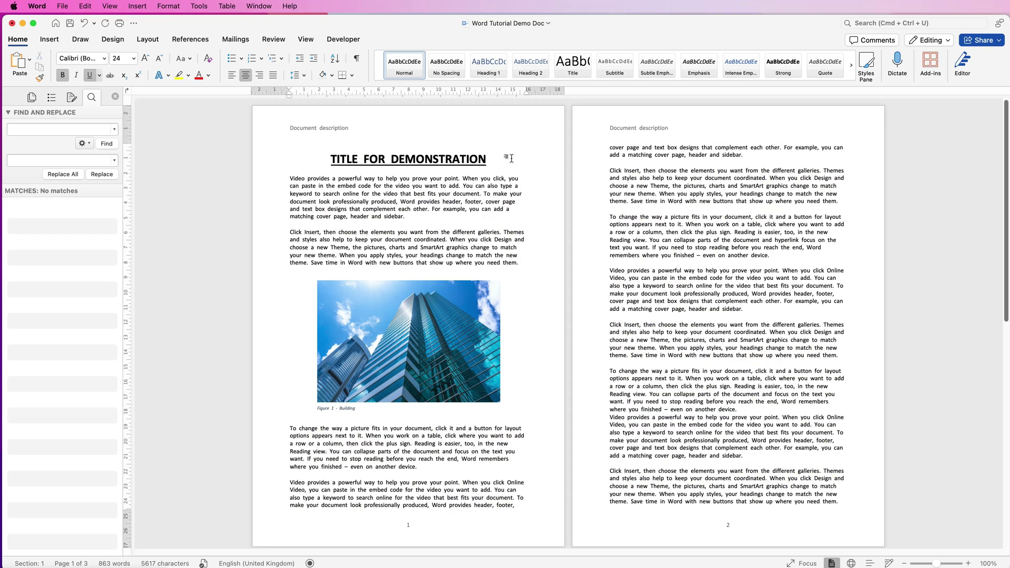
pyautogui.click(508, 159)
# Select the body text, apply 2.0 line spacing, then revert it to 1.0.
pyautogui.hotkey('shift', 'Up')
pyautogui.hotkey('shift', 'Up')
pyautogui.hotkey('shift', 'Up')
pyautogui.hotkey('shift', 'Up')
pyautogui.hotkey('shift', 'Up')
pyautogui.hotkey('shift', 'Up')
pyautogui.hotkey('shift', 'Up')
pyautogui.hotkey('shift', 'Up')
pyautogui.hotkey('shift', 'Up')
pyautogui.hotkey('shift', 'Up')
pyautogui.hotkey('shift', 'Up')
pyautogui.hotkey('shift', 'Up')
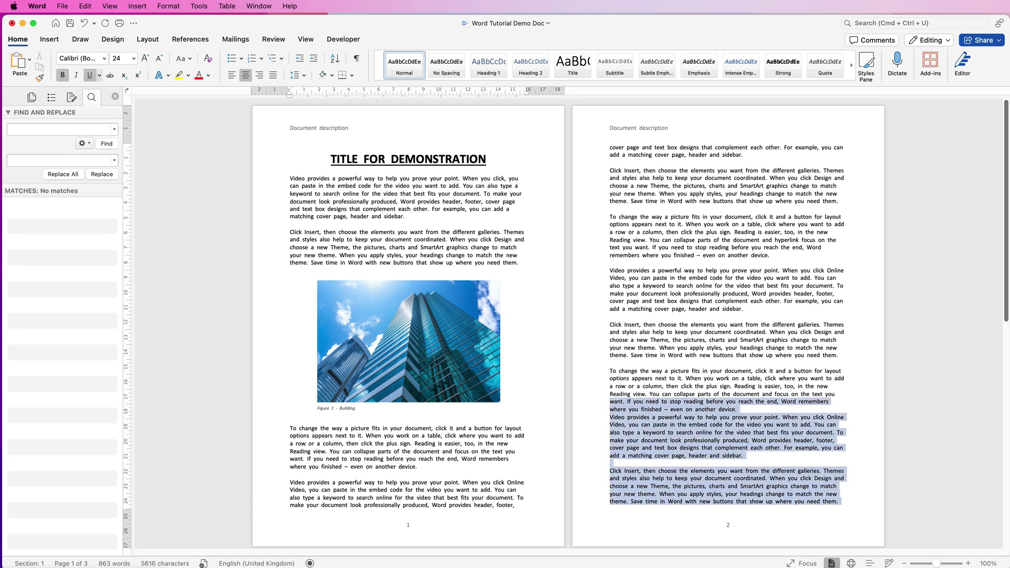
pyautogui.hotkey('shift', 'Up')
pyautogui.hotkey('shift', 'Up')
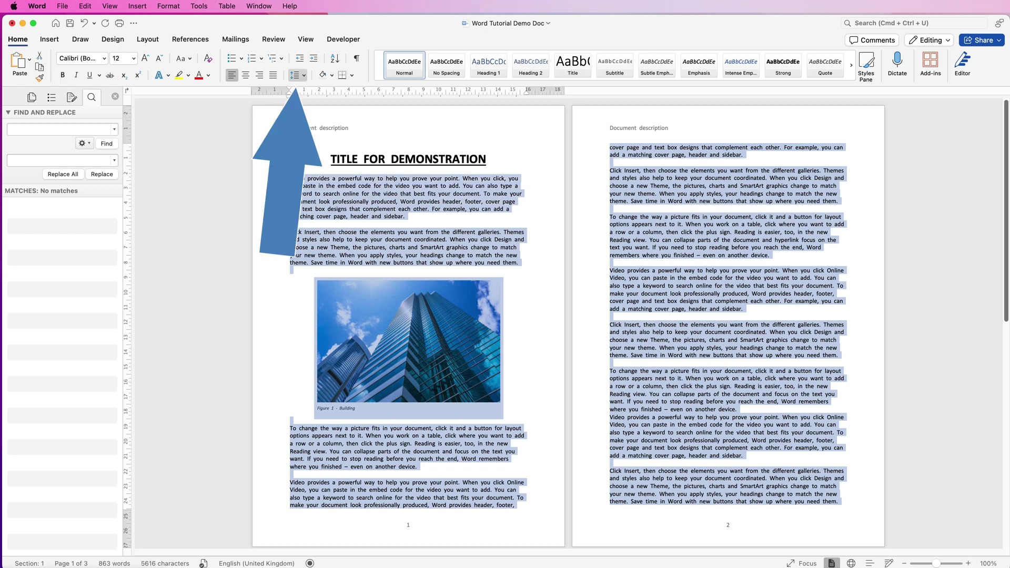
pyautogui.click(298, 74)
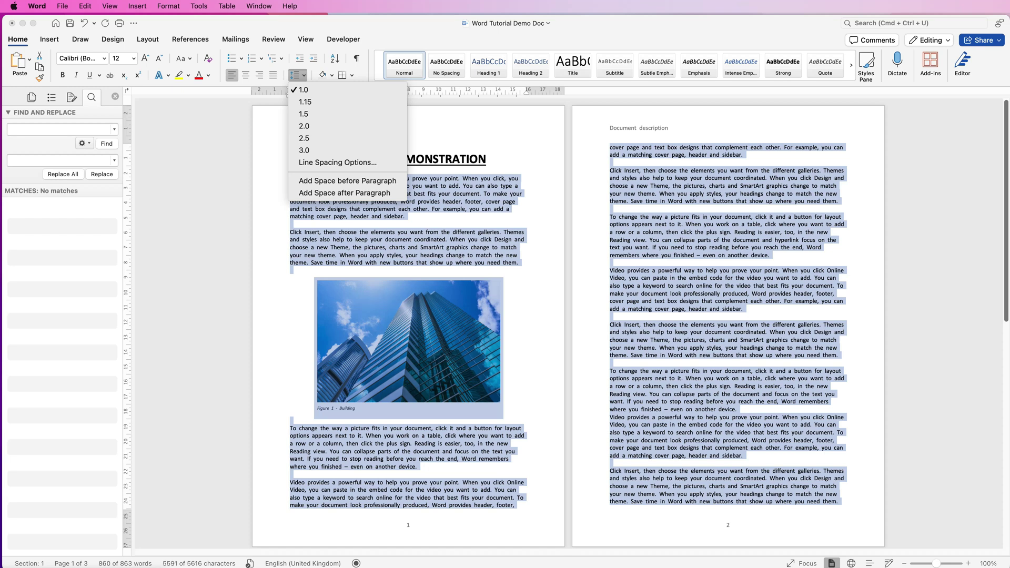
pyautogui.click(304, 126)
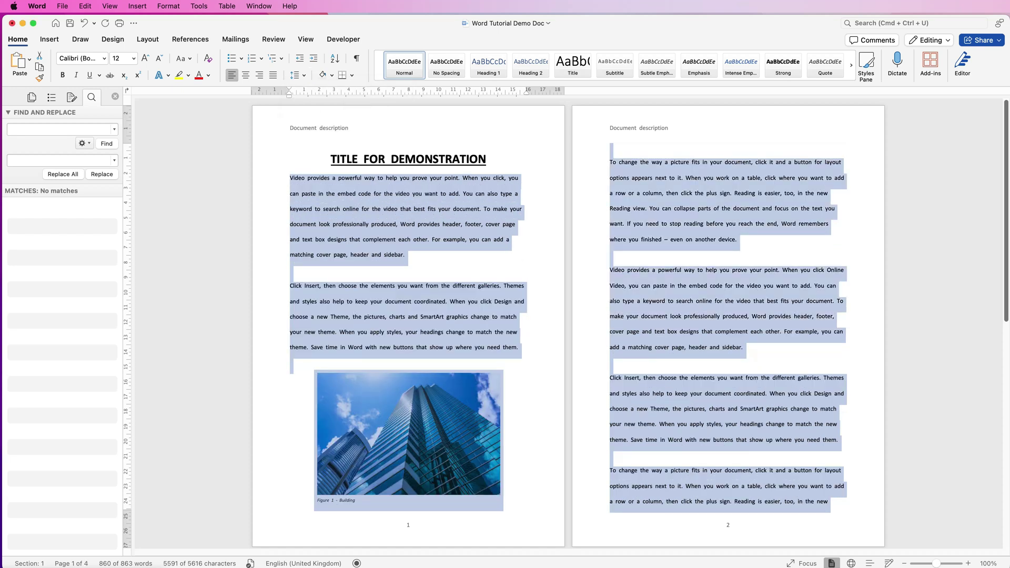
pyautogui.click(297, 75)
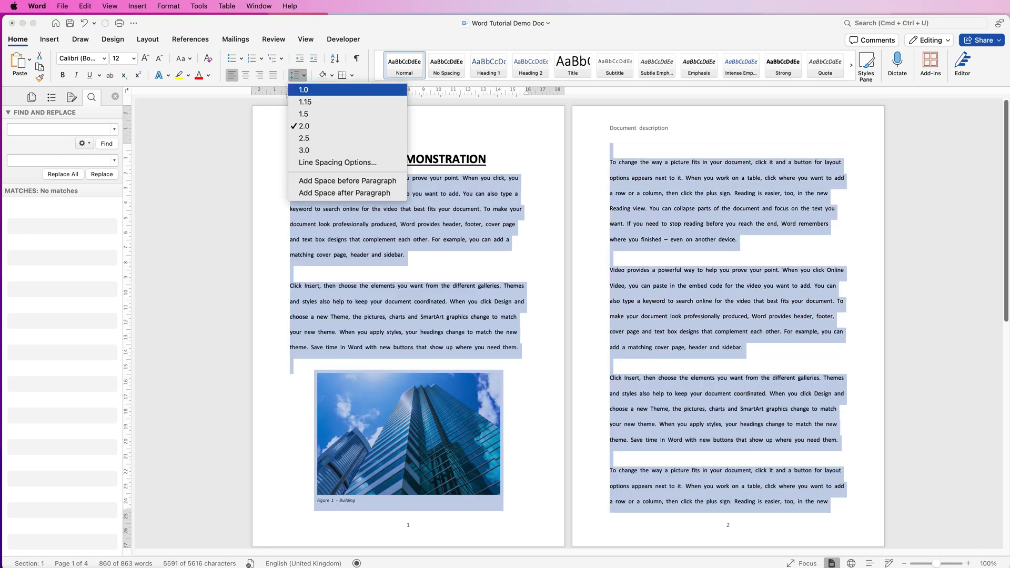
pyautogui.click(304, 89)
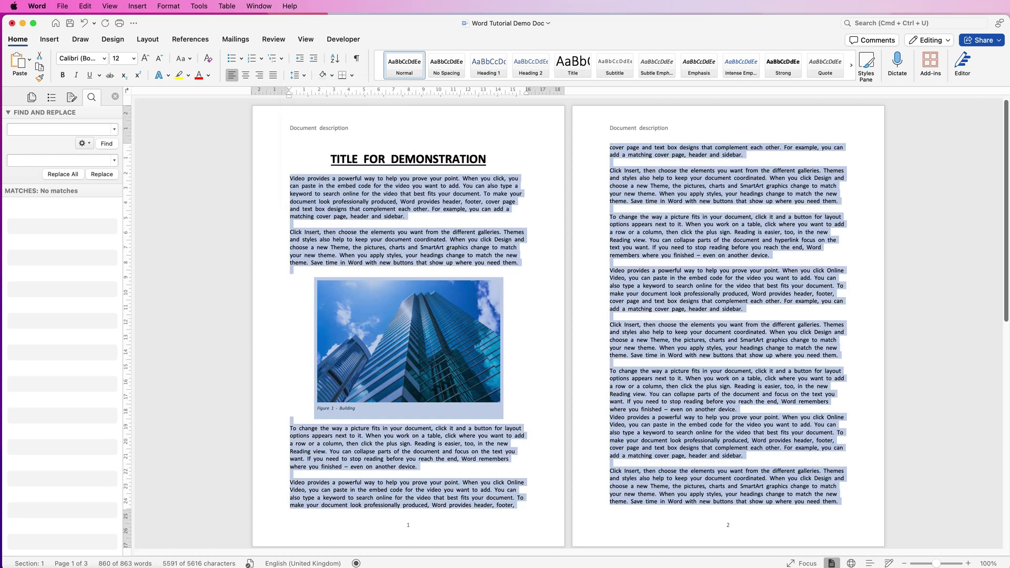
pyautogui.click(297, 75)
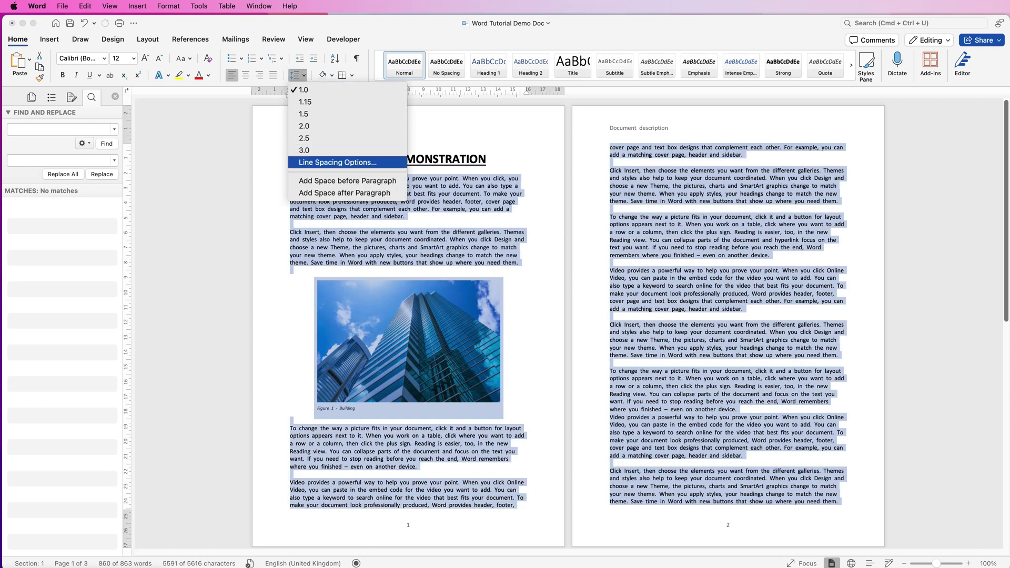
# In the Paragraph dialog, set line spacing to Exactly at 12 pt and apply it.
pyautogui.click(337, 162)
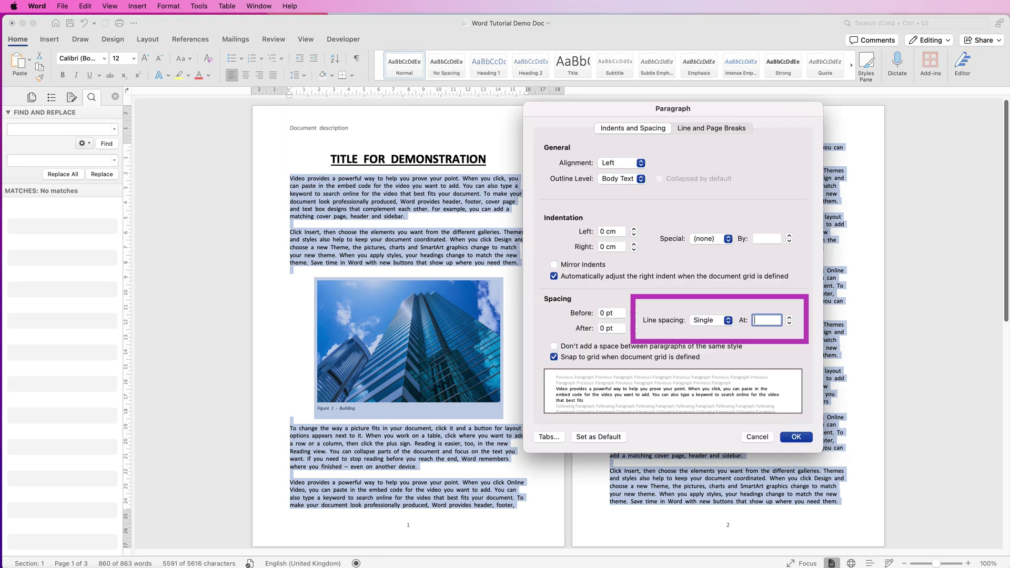
pyautogui.click(728, 321)
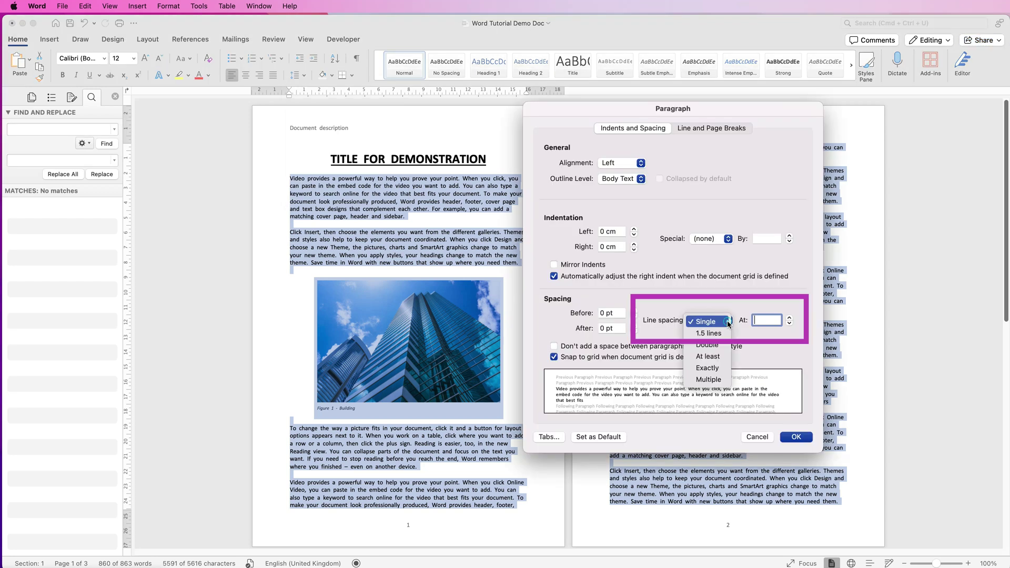
pyautogui.click(706, 370)
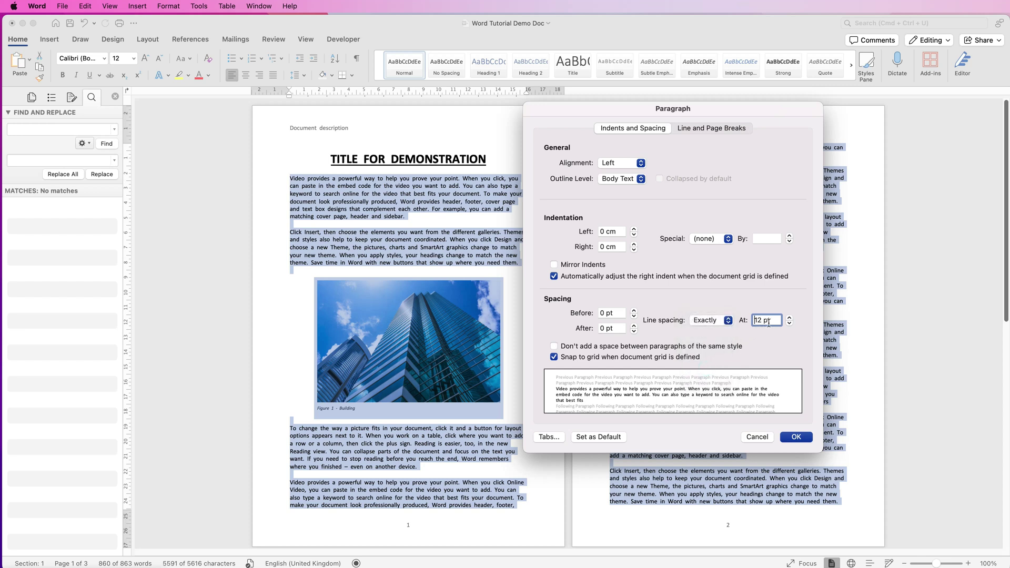
pyautogui.click(794, 436)
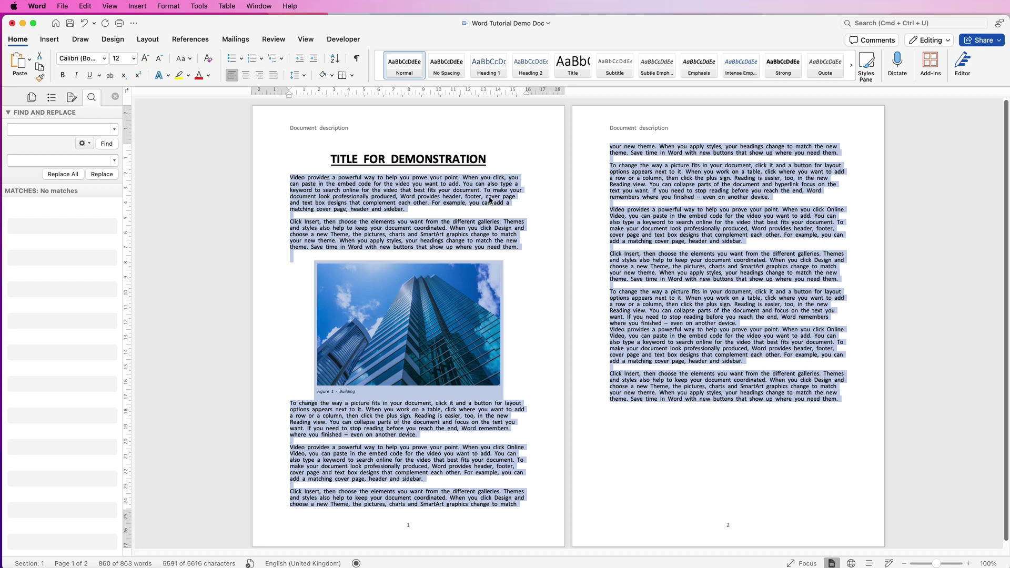
# Undo the 12 pt spacing, reselect the body text across both pages, and apply 2.0 line spacing.
pyautogui.press('super+z')
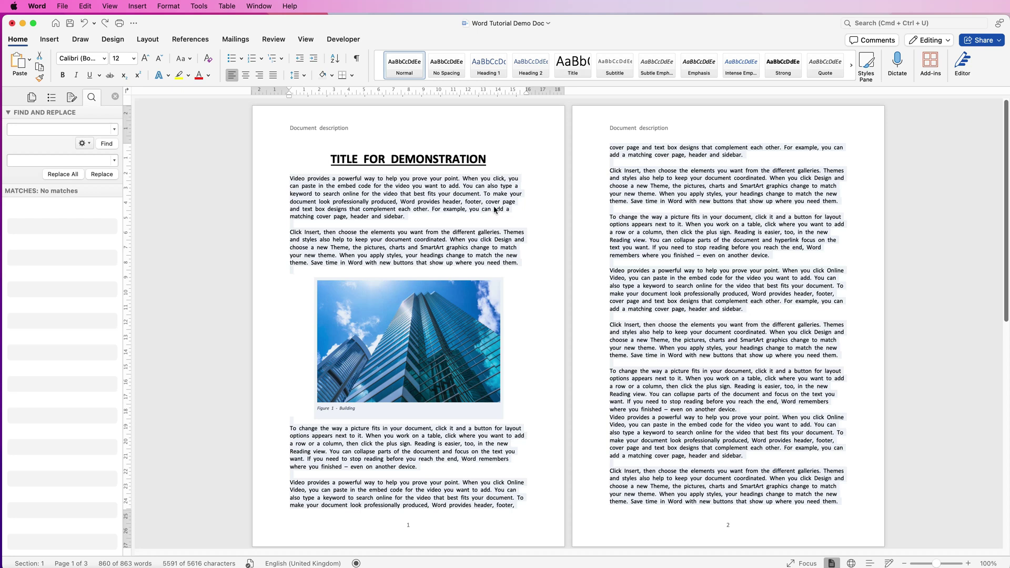
pyautogui.click(842, 501)
pyautogui.moveTo(819, 494); pyautogui.dragTo(289, 178)
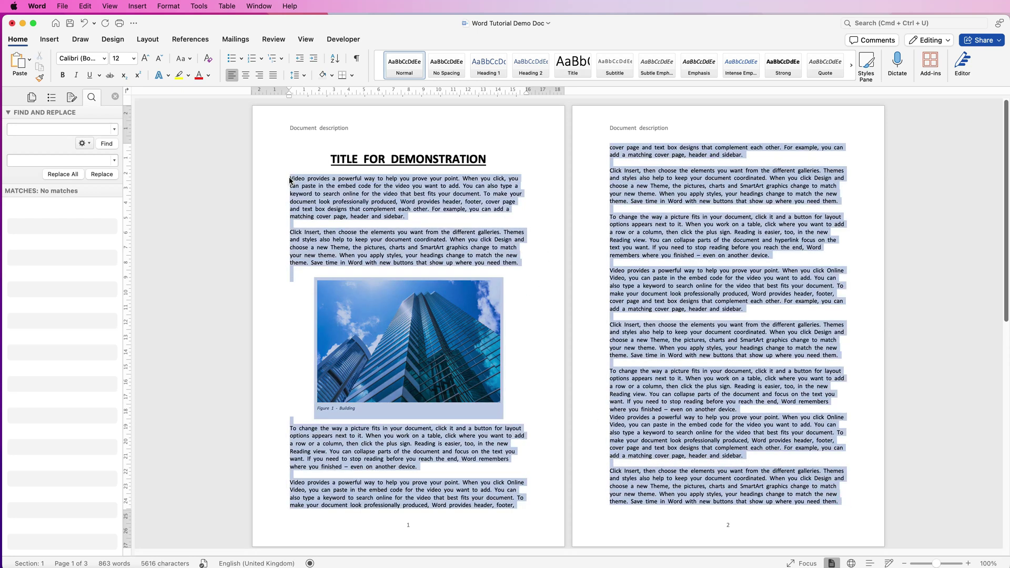
pyautogui.click(304, 75)
pyautogui.click(305, 126)
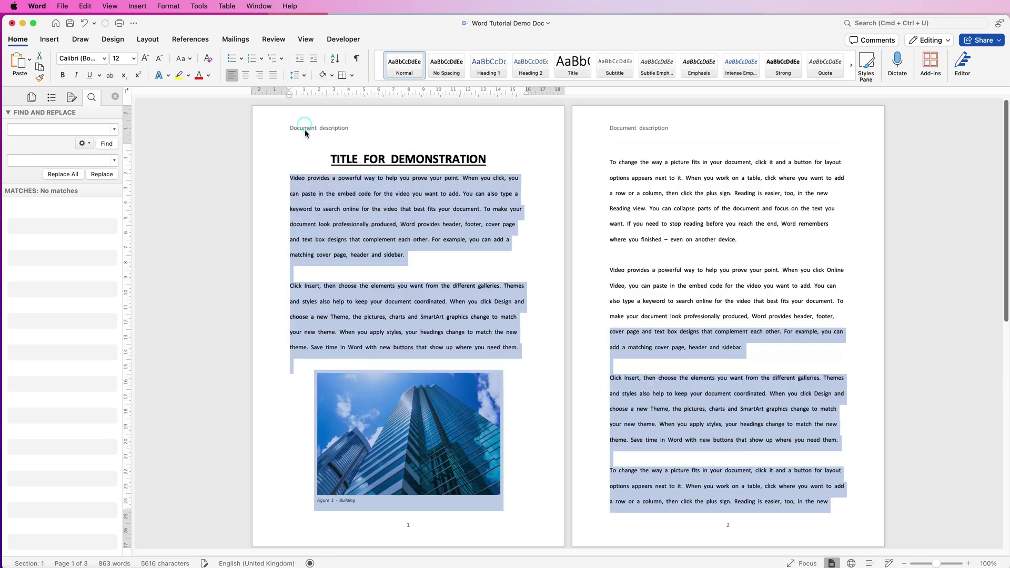
pyautogui.click(536, 227)
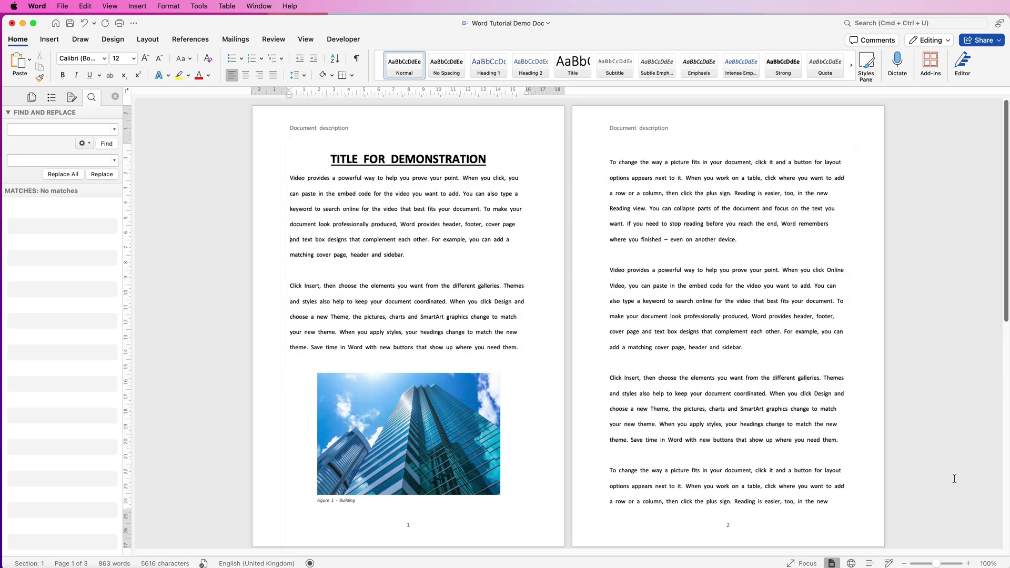
# Zoom out to about 59% so all four double-spaced pages appear side by side.
pyautogui.moveTo(937, 565); pyautogui.dragTo(925, 565)
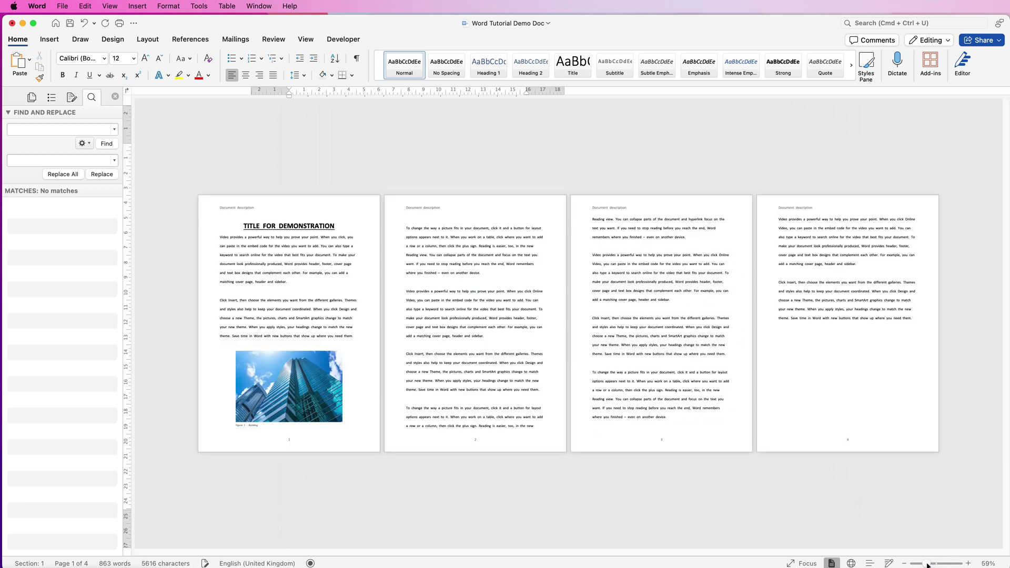